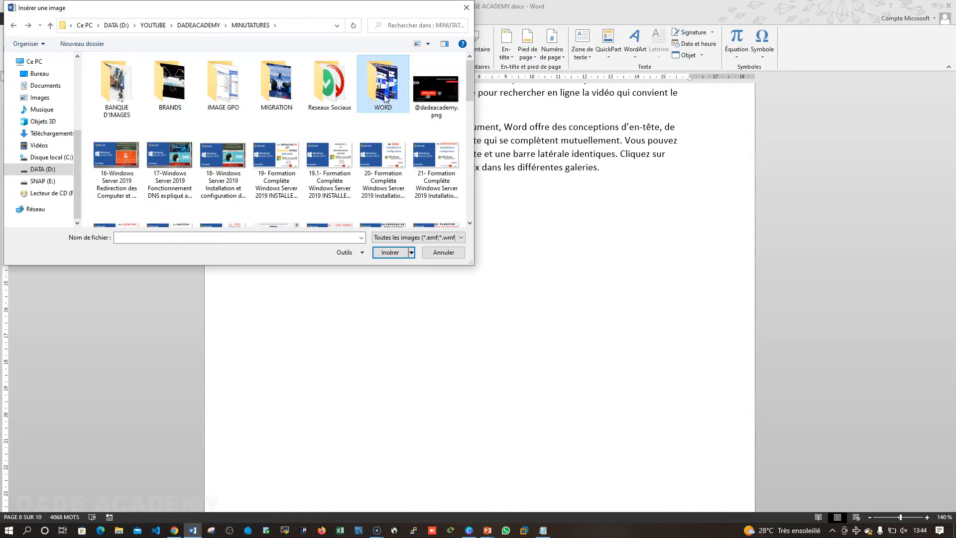
# Step: Insert the tutorial 15 thumbnail picture from the WORD folder below the last paragraph and select it
pyautogui.scroll(-5, 439, 190)
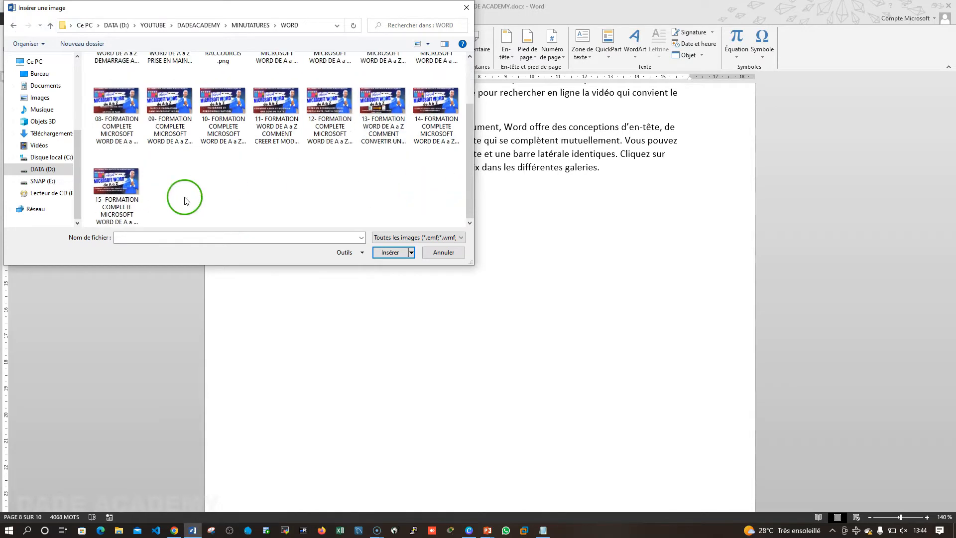
pyautogui.click(131, 193)
pyautogui.click(391, 252)
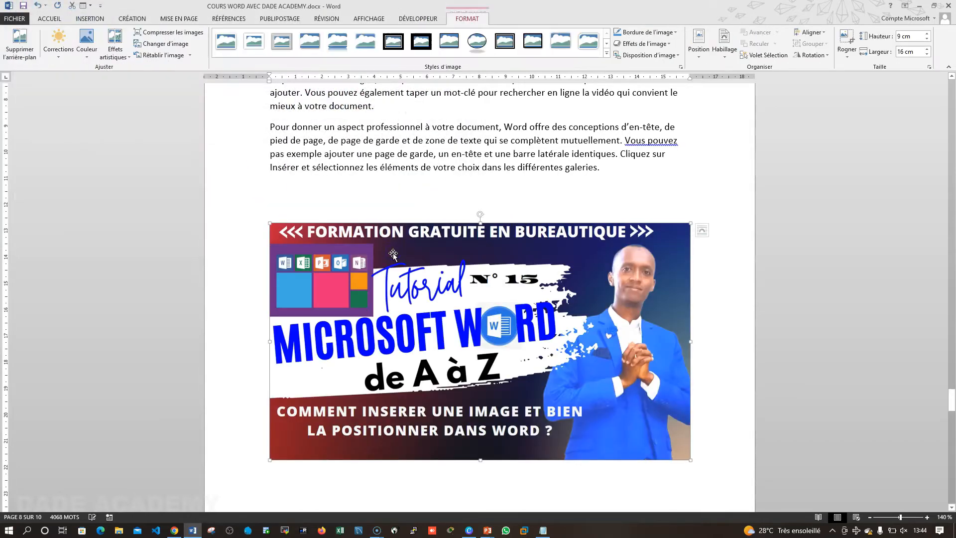
pyautogui.click(457, 274)
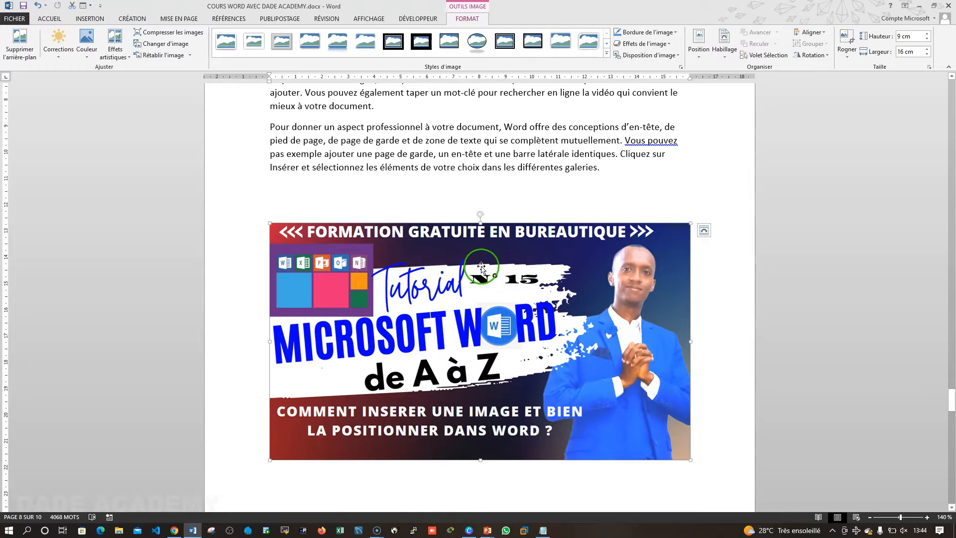
# Step: Move the inserted image up so it sits directly beneath the last paragraph
pyautogui.click(150, 44)
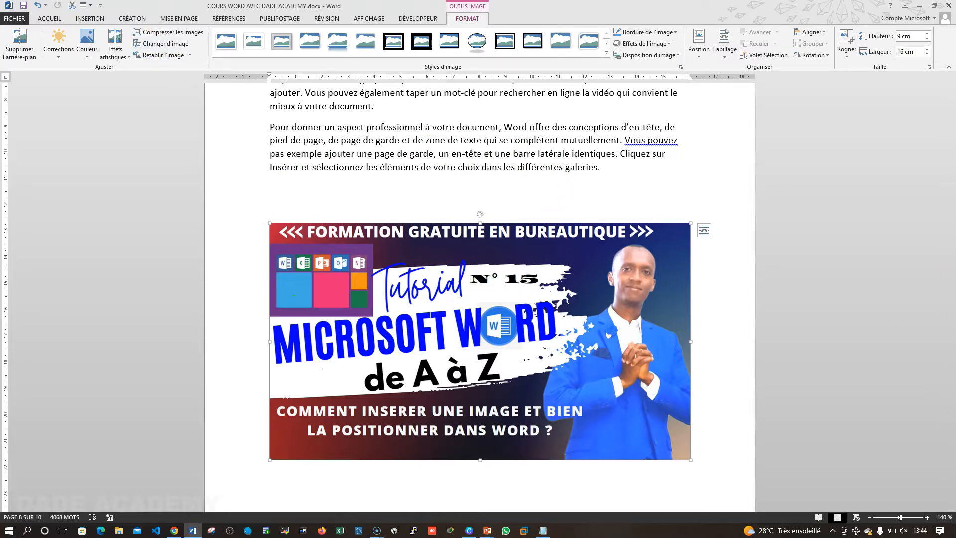
pyautogui.click(87, 20)
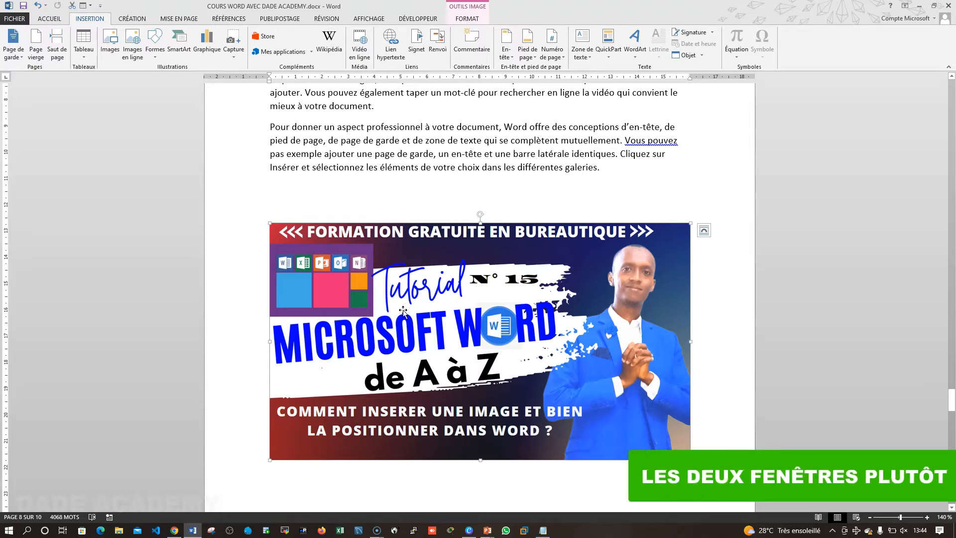
pyautogui.press('XF86AudioMute')
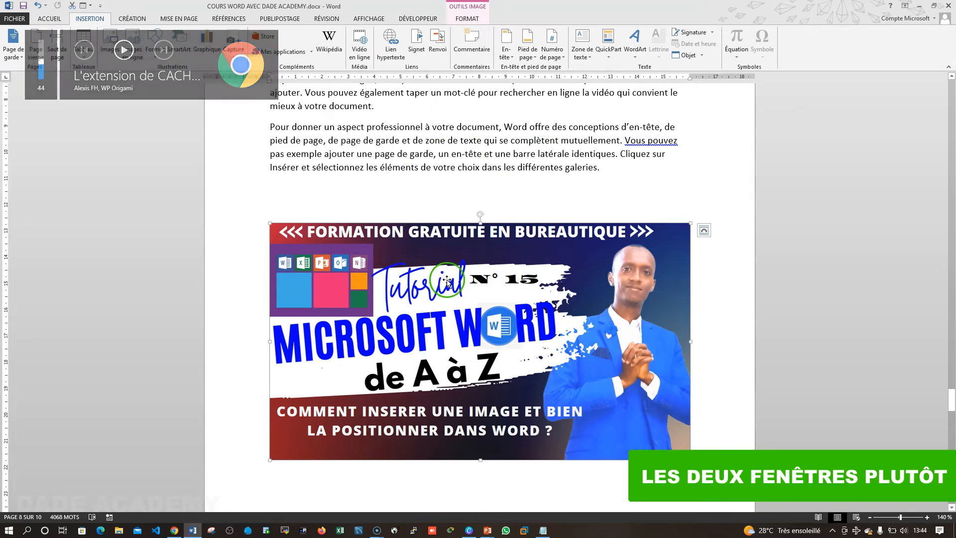
pyautogui.moveTo(440, 307); pyautogui.dragTo(455, 211)
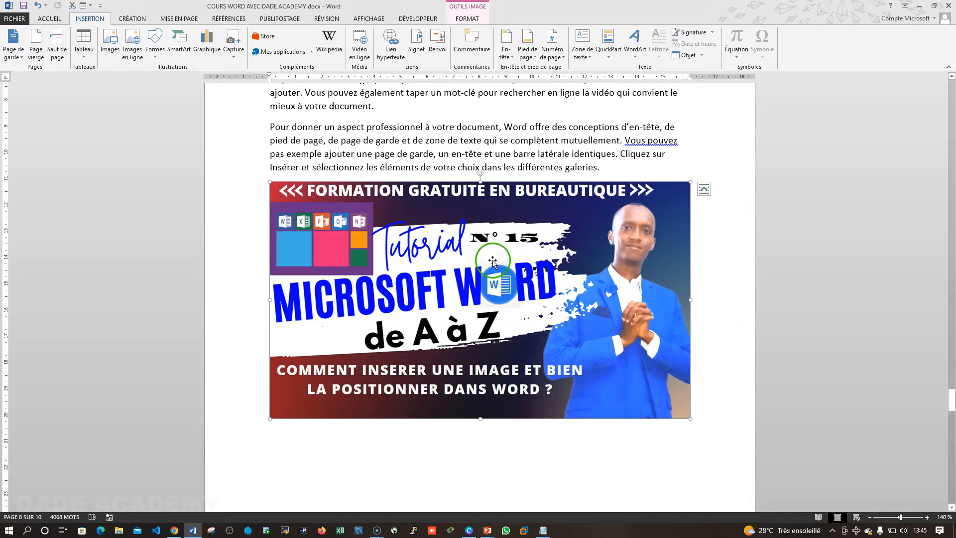
# Step: Set the image's text wrapping to Carré
pyautogui.click(469, 9)
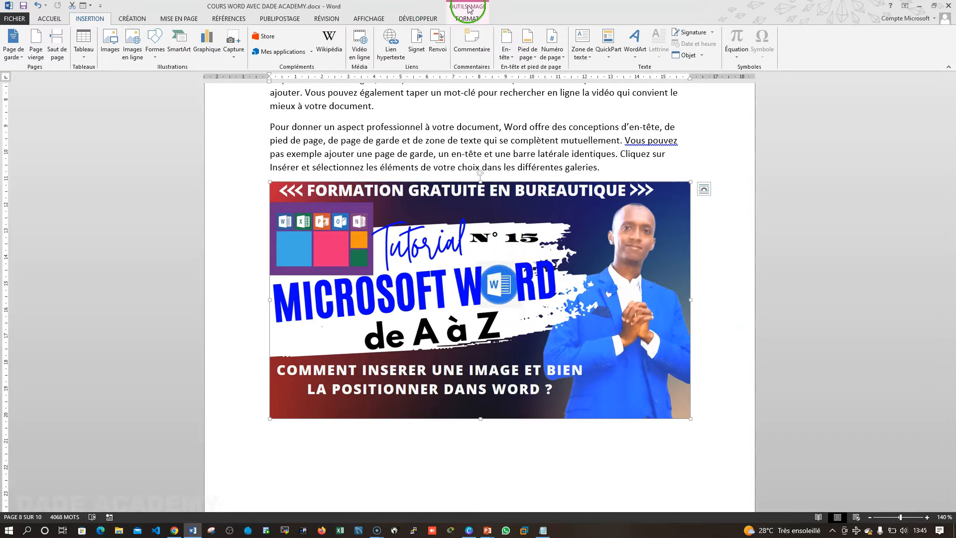
pyautogui.click(466, 19)
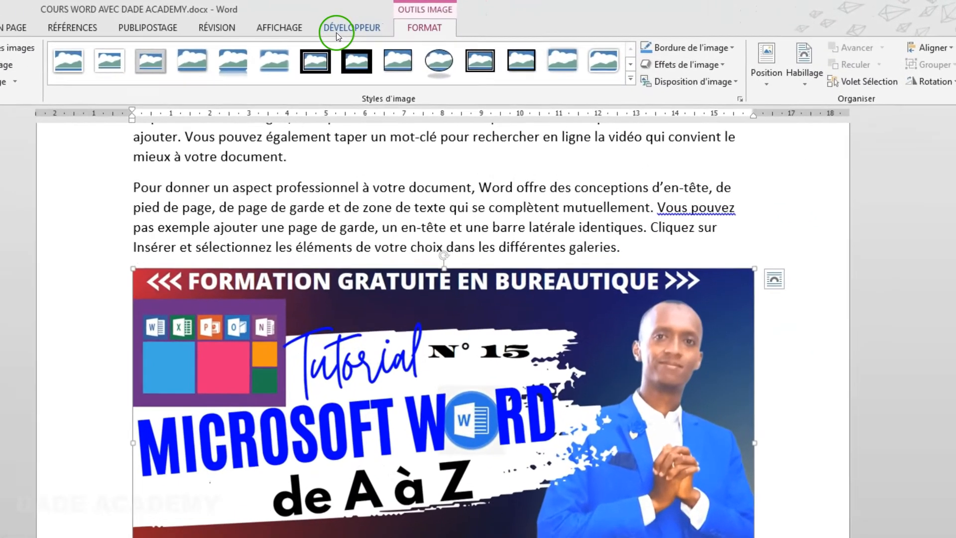
pyautogui.click(344, 396)
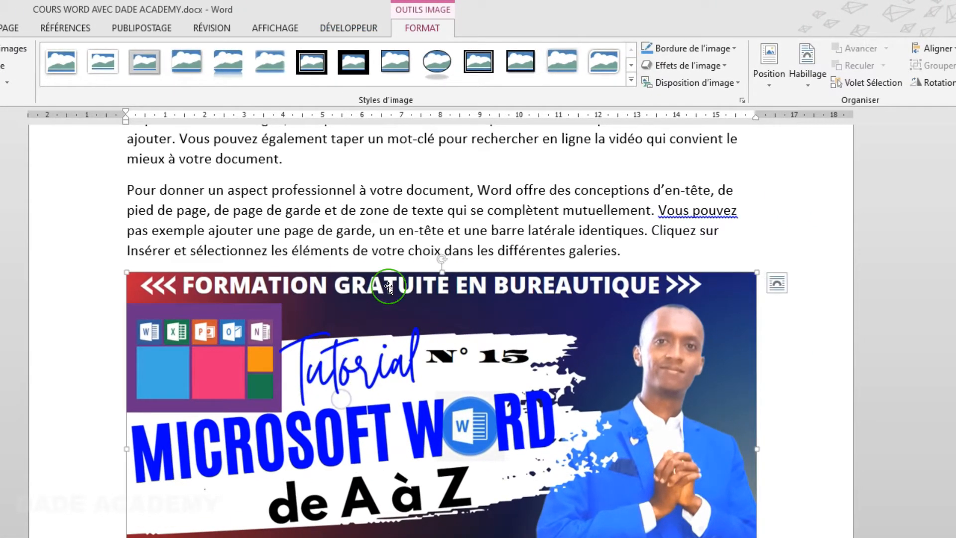
pyautogui.click(428, 31)
pyautogui.click(807, 75)
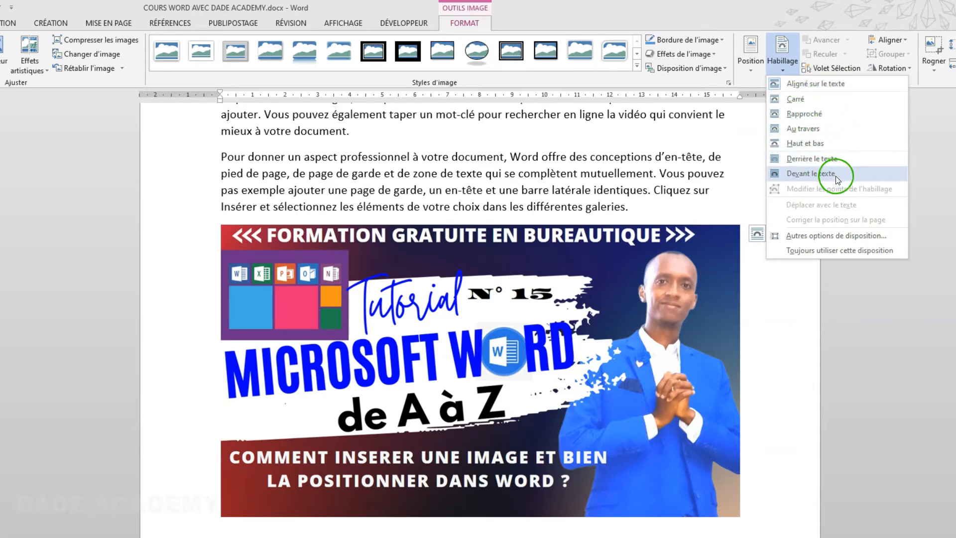
pyautogui.click(800, 98)
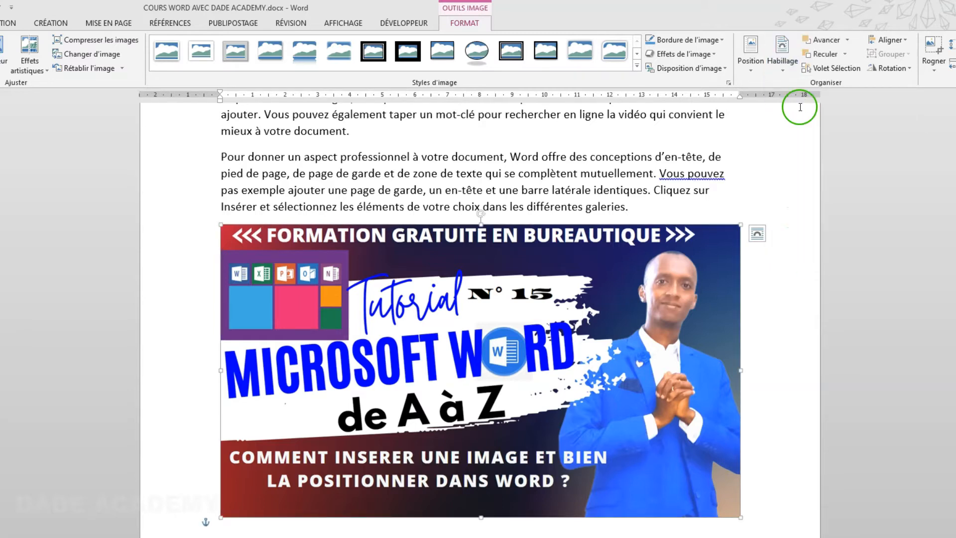
# Step: Append "JDMJDSMJSDMJSD" to the paragraph above the image and add the lines "DKJSMKJLKSMDJMSQKLDJQSDKFJSDQ" and "SDMKJSQD%FJSDJFMLSKDJDMQSSD" below it
pyautogui.click(782, 63)
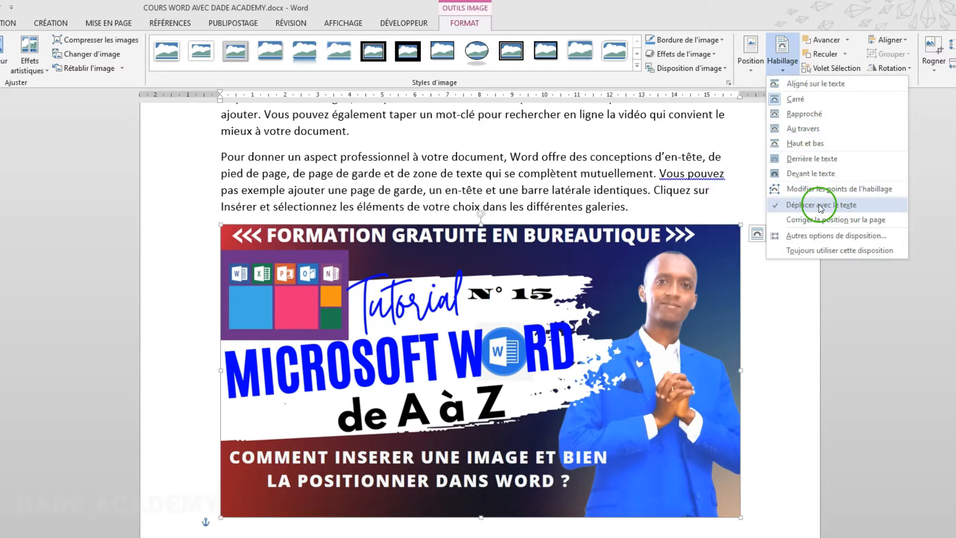
pyautogui.scroll(1, 635, 244)
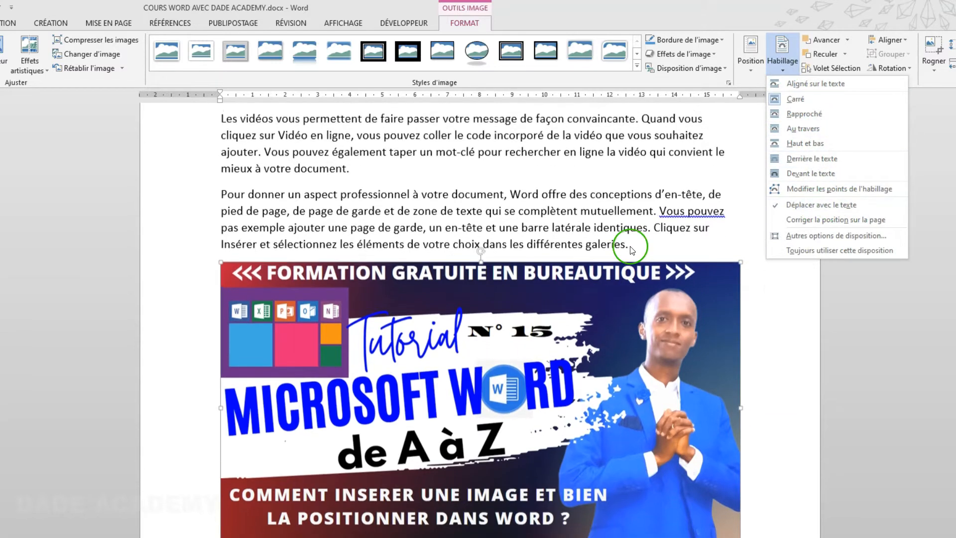
pyautogui.click(637, 249)
pyautogui.click(637, 249)
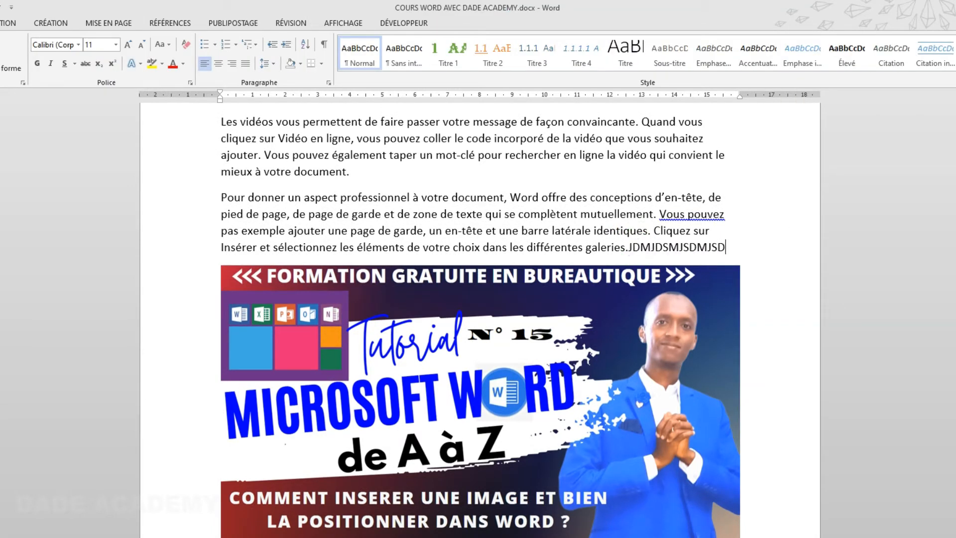
pyautogui.press('Return')
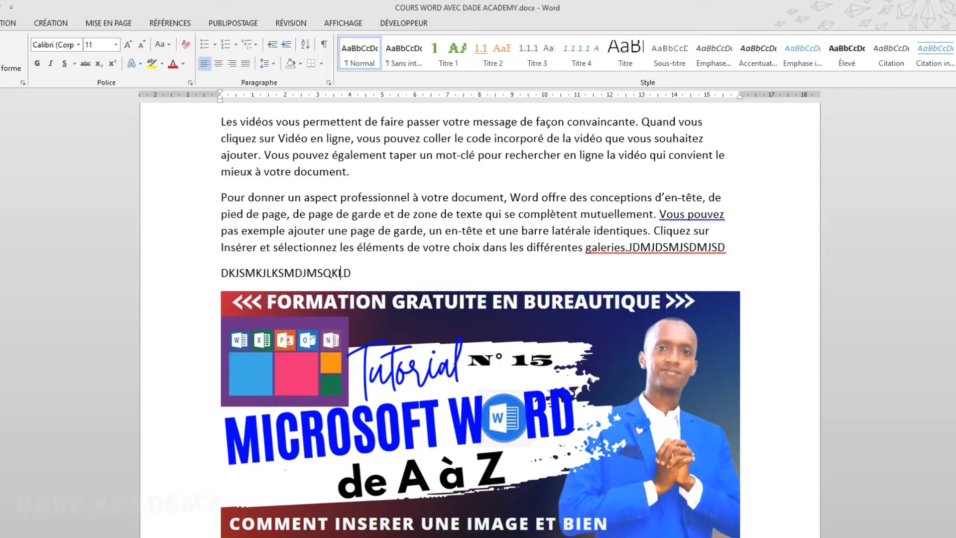
pyautogui.write('DKJSMKJLKSMDJMSQKLDJQSDKFJSDQ')
pyautogui.press('Return')
pyautogui.write('SDMKJSQD%FJSDJFMLSKDJDMQSSD')
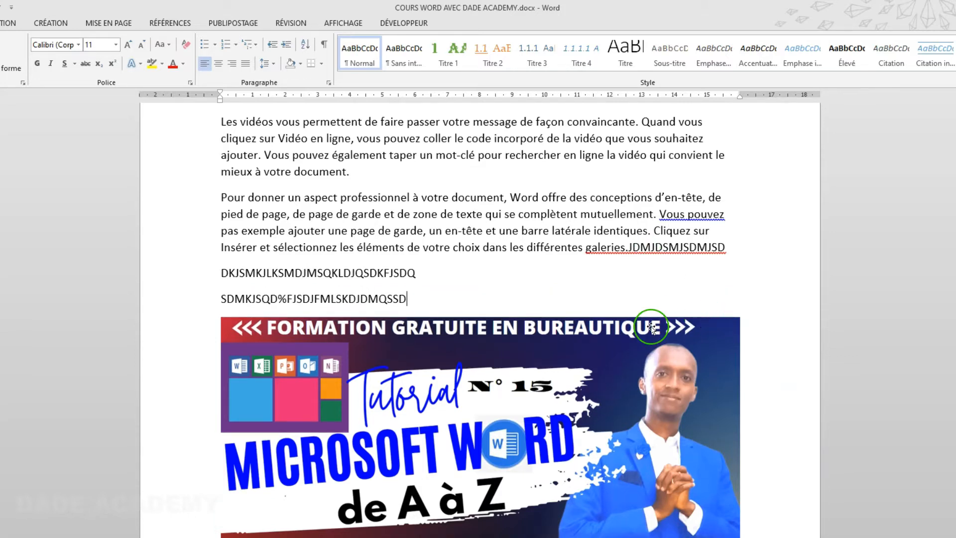
# Step: Change the image's text wrapping to Rapproché
pyautogui.scroll(-1, 764, 90)
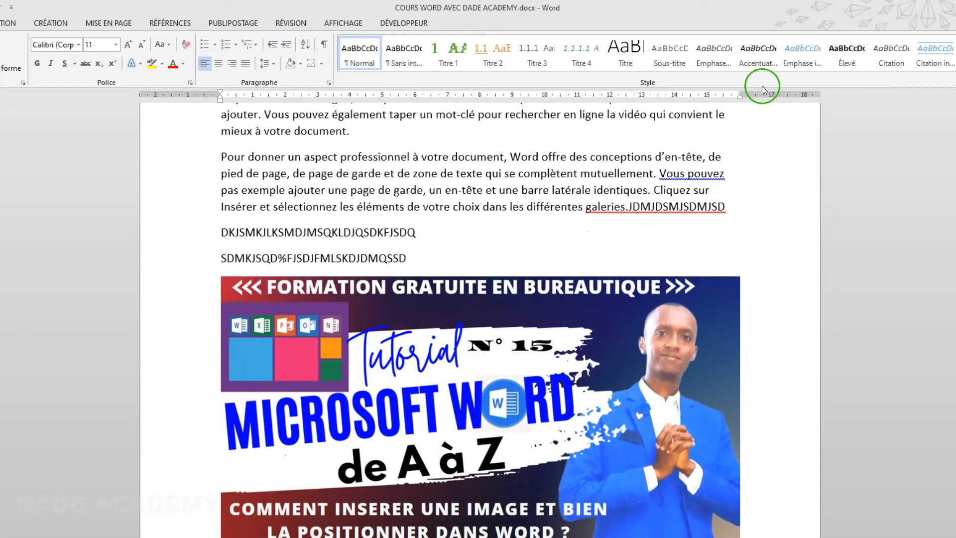
pyautogui.click(427, 373)
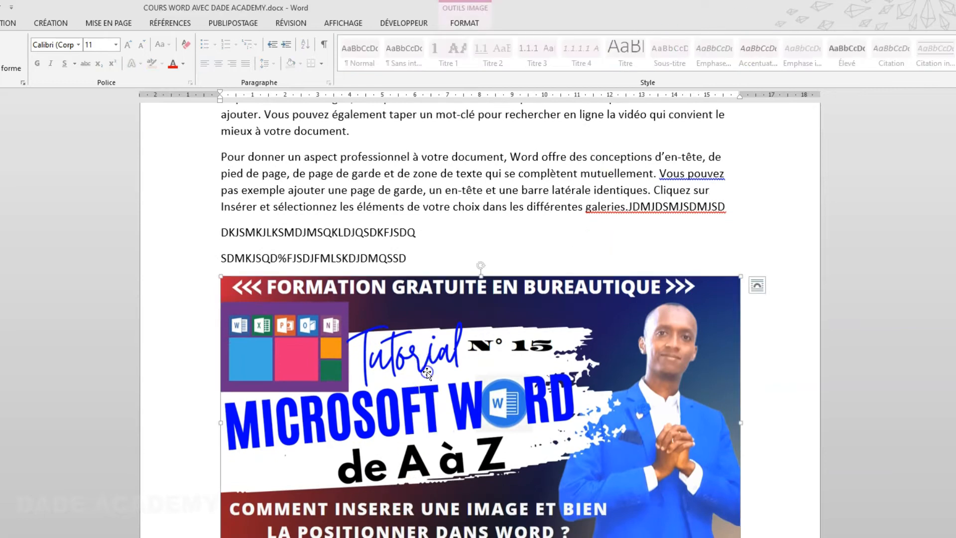
pyautogui.click(462, 24)
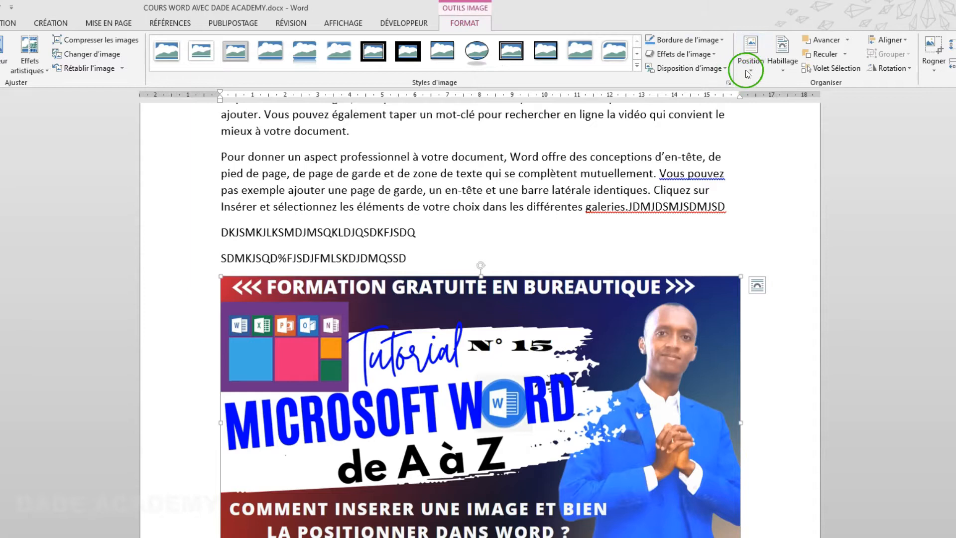
pyautogui.click(786, 70)
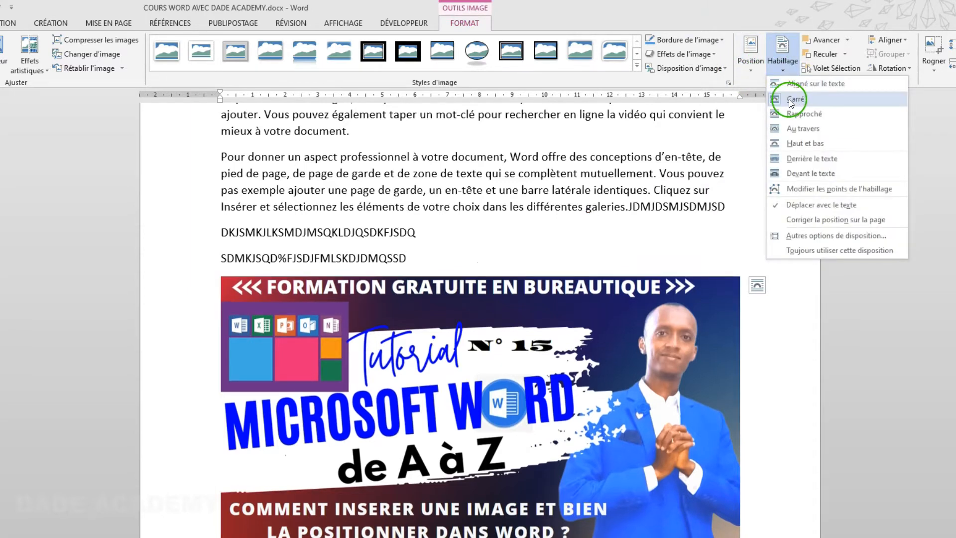
pyautogui.click(801, 118)
# Step: Move the image up the page so it sits after the first line of the "La lecture est également simplifiée" paragraph
pyautogui.moveTo(460, 343); pyautogui.dragTo(465, 204)
pyautogui.moveTo(467, 277); pyautogui.dragTo(455, 254)
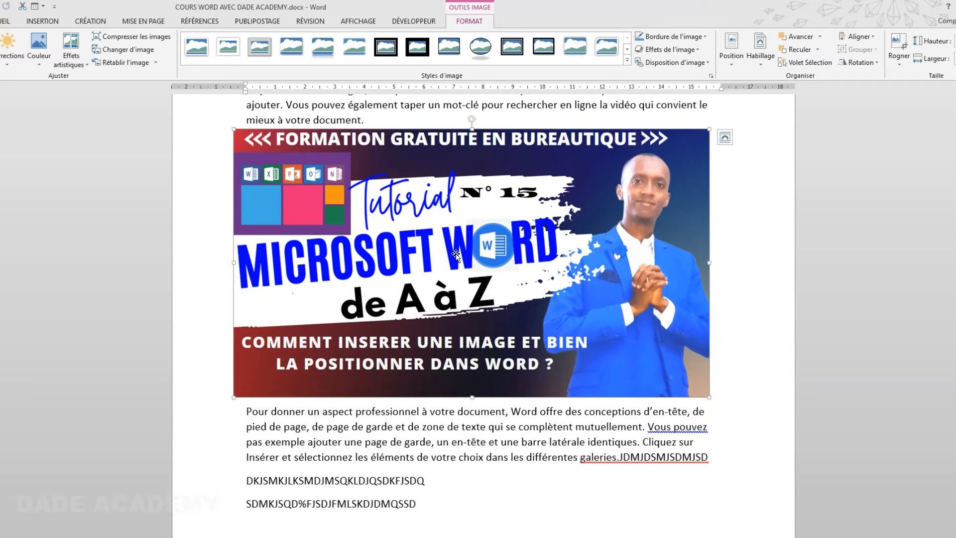
pyautogui.scroll(2, 455, 255)
pyautogui.click(482, 380)
pyautogui.scroll(2, 482, 379)
pyautogui.moveTo(467, 430); pyautogui.dragTo(472, 321)
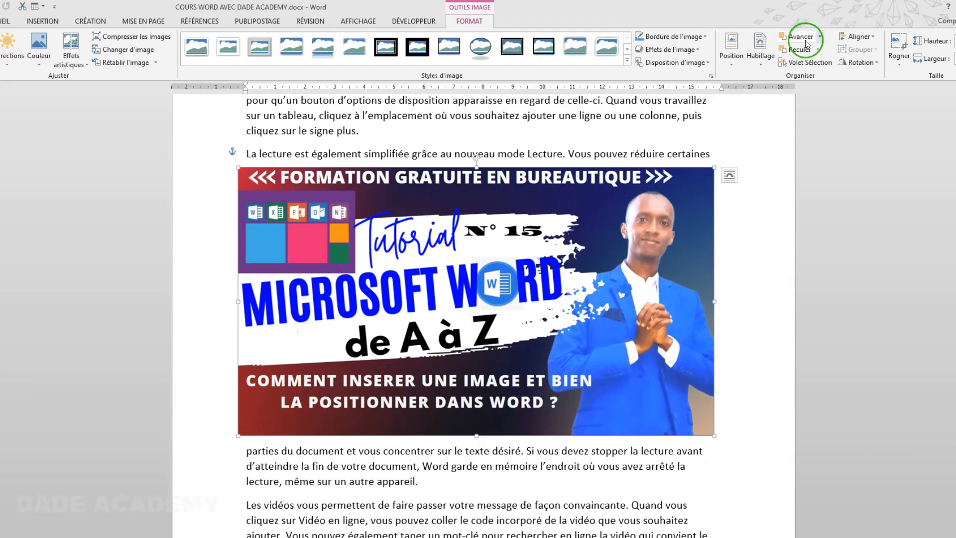
# Step: Place the image behind the text with Derrière le texte and shift it slightly higher over the paragraphs
pyautogui.click(765, 61)
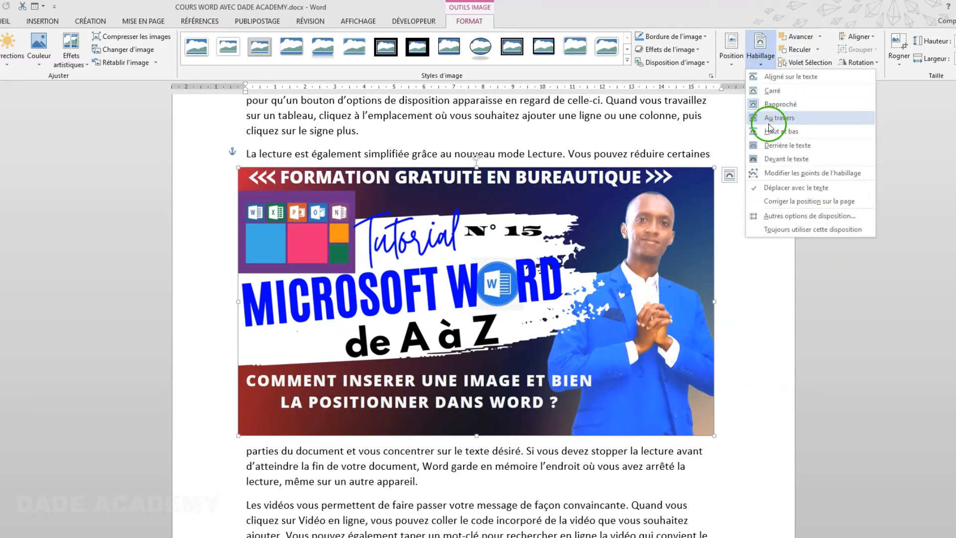
pyautogui.click(797, 148)
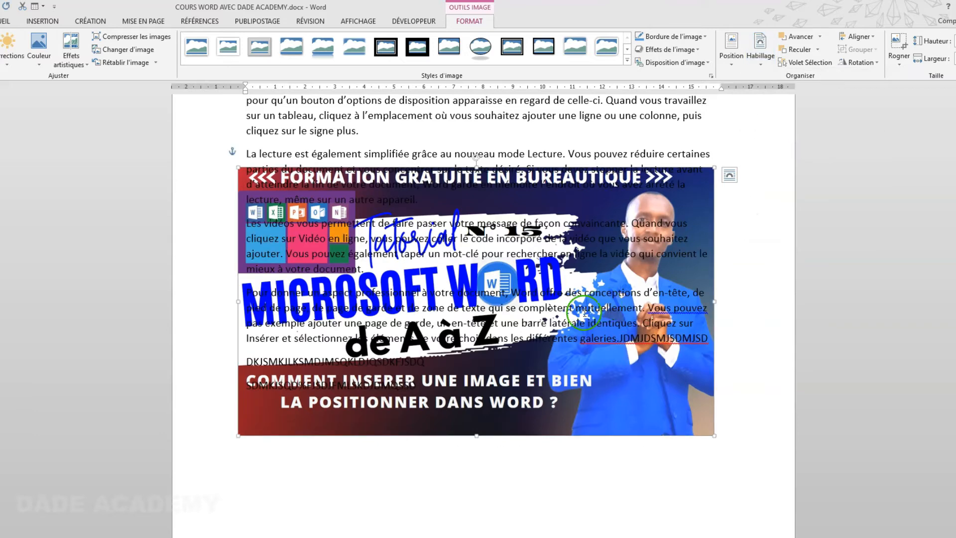
pyautogui.moveTo(633, 408); pyautogui.dragTo(600, 354)
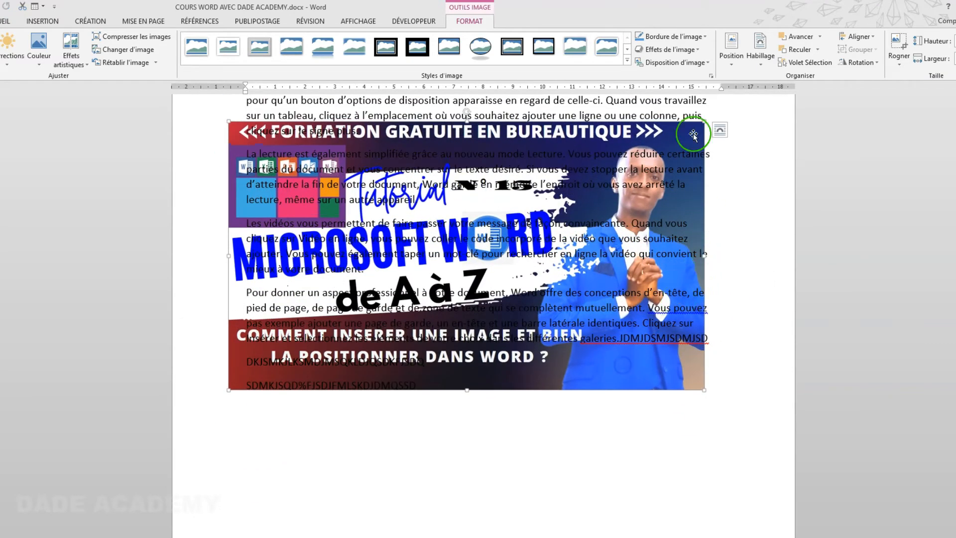
# Step: Fix the image's position on the page and move it up to the "Gagnez du temps dans Word" paragraph
pyautogui.click(759, 58)
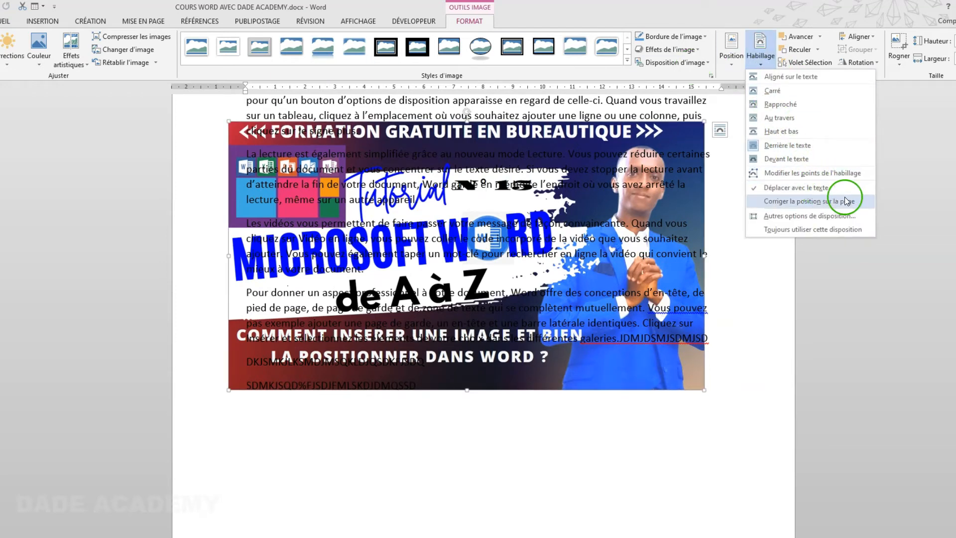
pyautogui.click(807, 201)
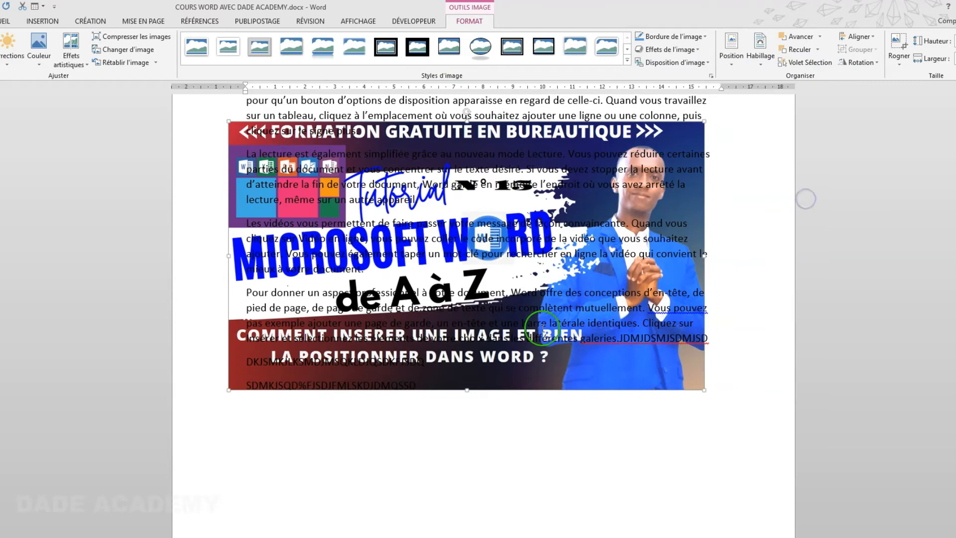
pyautogui.scroll(2, 669, 425)
pyautogui.moveTo(652, 446); pyautogui.dragTo(662, 335)
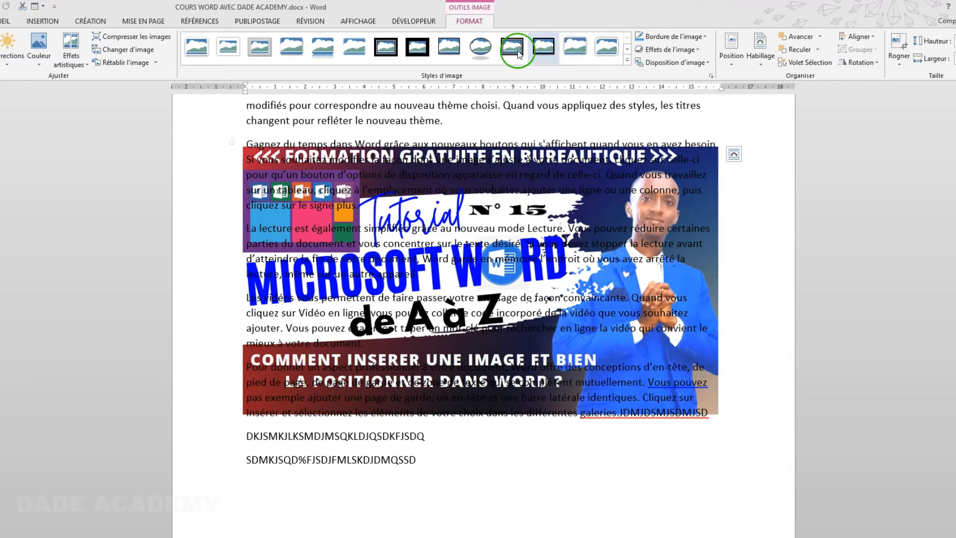
# Step: Bring the image in front of the text with Devant le texte and shift it slightly down
pyautogui.click(659, 254)
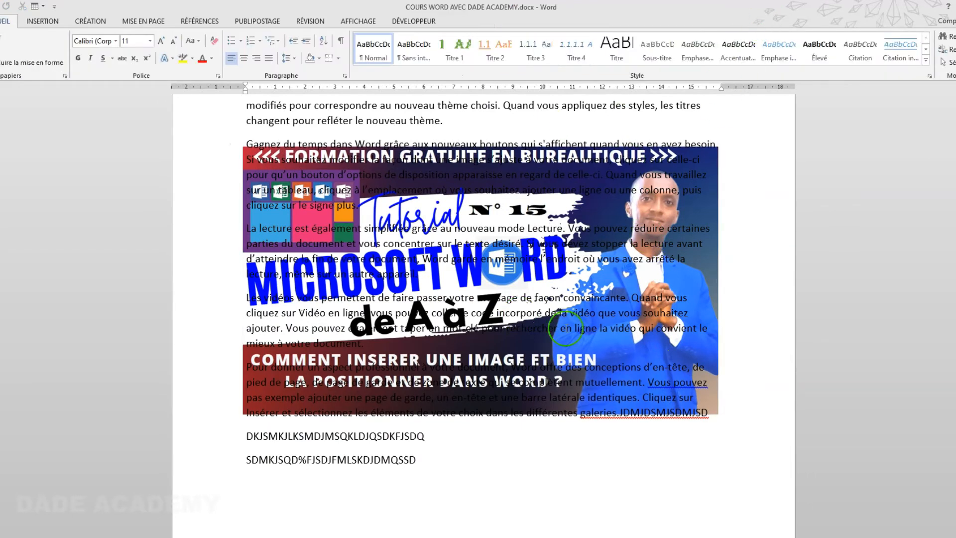
pyautogui.click(689, 385)
pyautogui.click(762, 56)
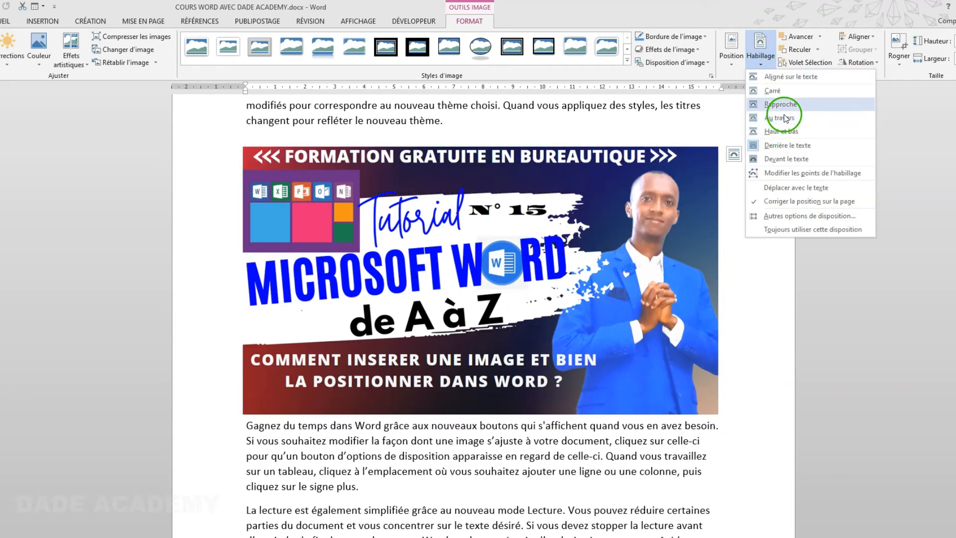
pyautogui.click(790, 155)
pyautogui.moveTo(609, 256); pyautogui.dragTo(593, 281)
# Step: Try the thick black double-frame picture style on the image and replace it with the black-rimmed oval style
pyautogui.click(205, 55)
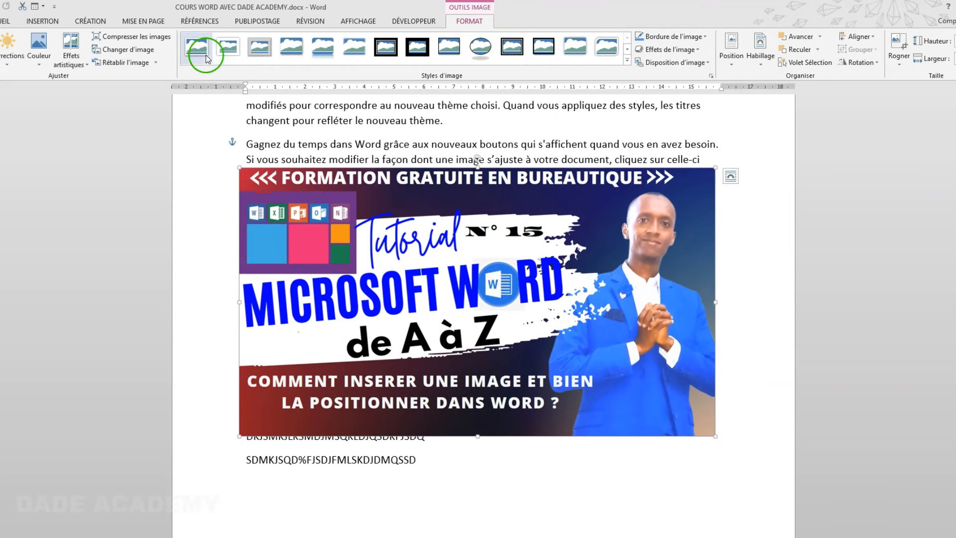
pyautogui.click(385, 47)
pyautogui.moveTo(514, 268); pyautogui.dragTo(518, 292)
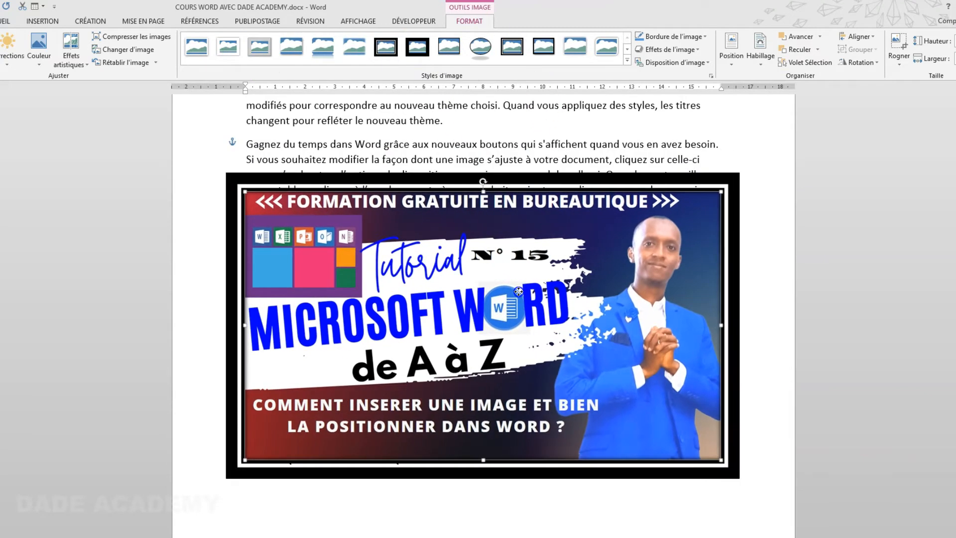
pyautogui.click(264, 175)
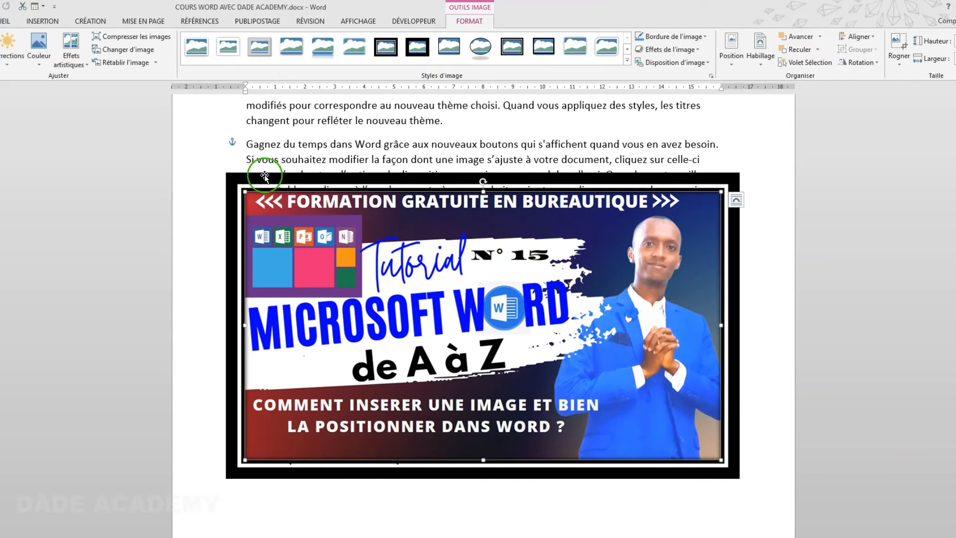
pyautogui.click(487, 47)
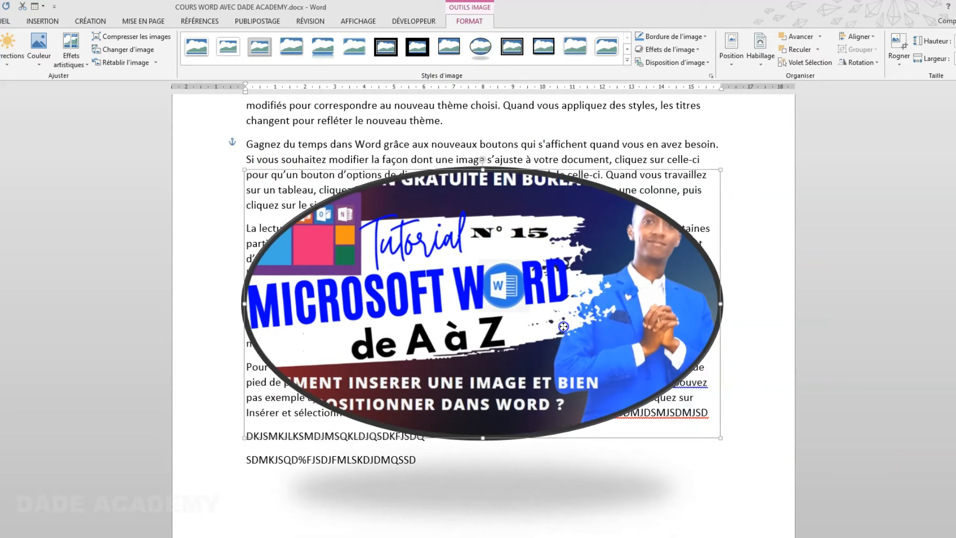
# Step: Try the thick black frame picture style, squash the image vertically from its lower edge and undo the resize
pyautogui.click(545, 48)
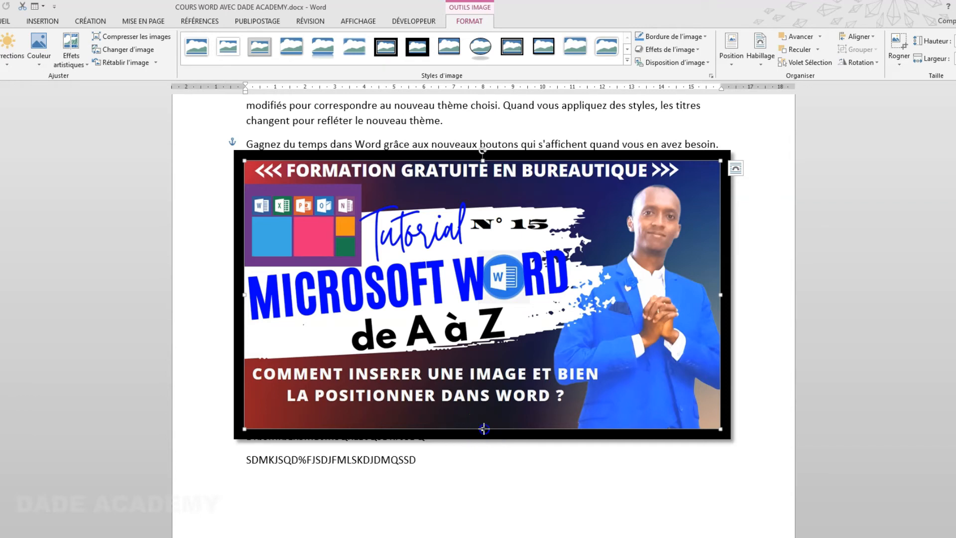
pyautogui.moveTo(484, 417); pyautogui.dragTo(484, 338)
pyautogui.click(261, 146)
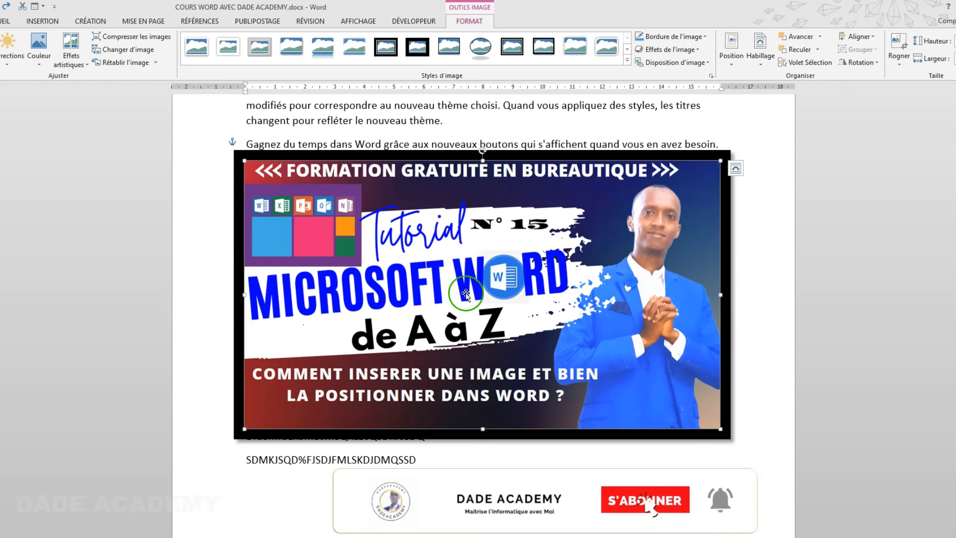
# Step: Shrink the image proportionally from its lower corner in two passes, repositioning it over the middle paragraphs
pyautogui.click(725, 432)
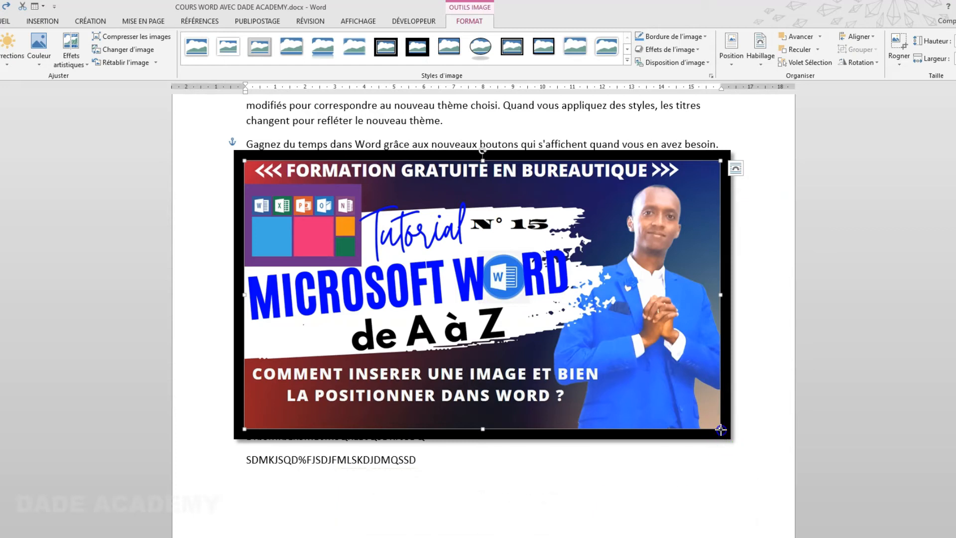
pyautogui.moveTo(719, 427); pyautogui.dragTo(575, 301)
pyautogui.moveTo(477, 253); pyautogui.dragTo(557, 284)
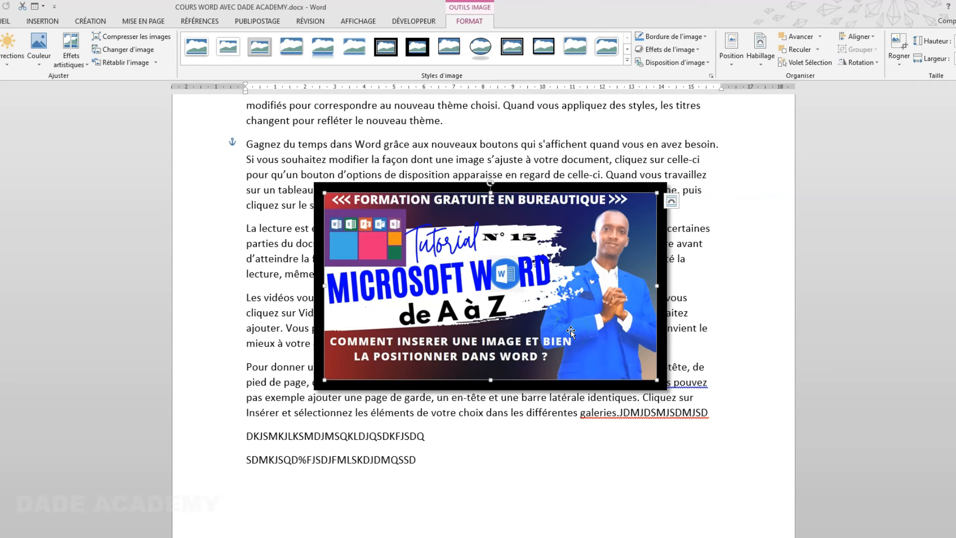
pyautogui.click(666, 381)
pyautogui.moveTo(651, 377); pyautogui.dragTo(511, 282)
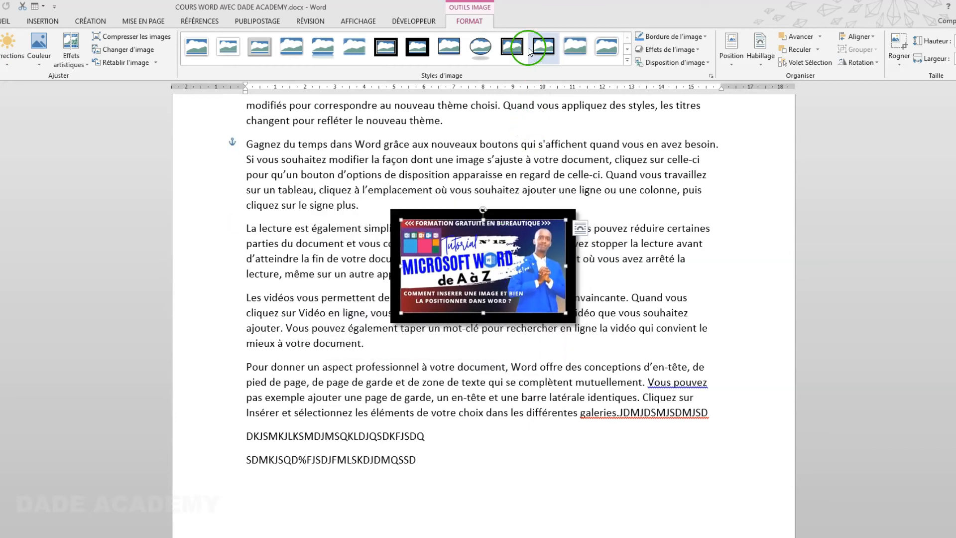
# Step: Try the black-rimmed oval style on the image, shift it slightly up, and replace the style with the tilted perspective style with reflection
pyautogui.click(480, 46)
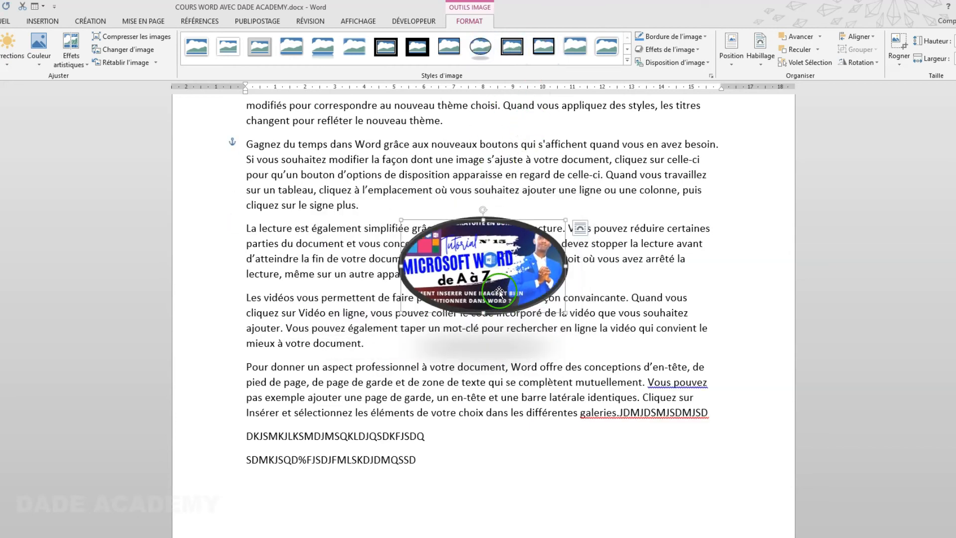
pyautogui.moveTo(499, 291); pyautogui.dragTo(488, 264)
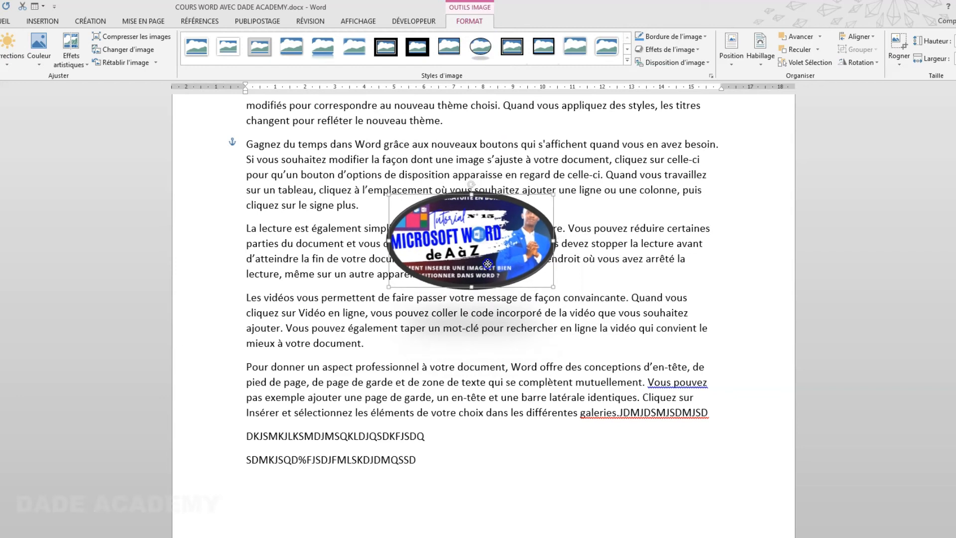
pyautogui.click(628, 61)
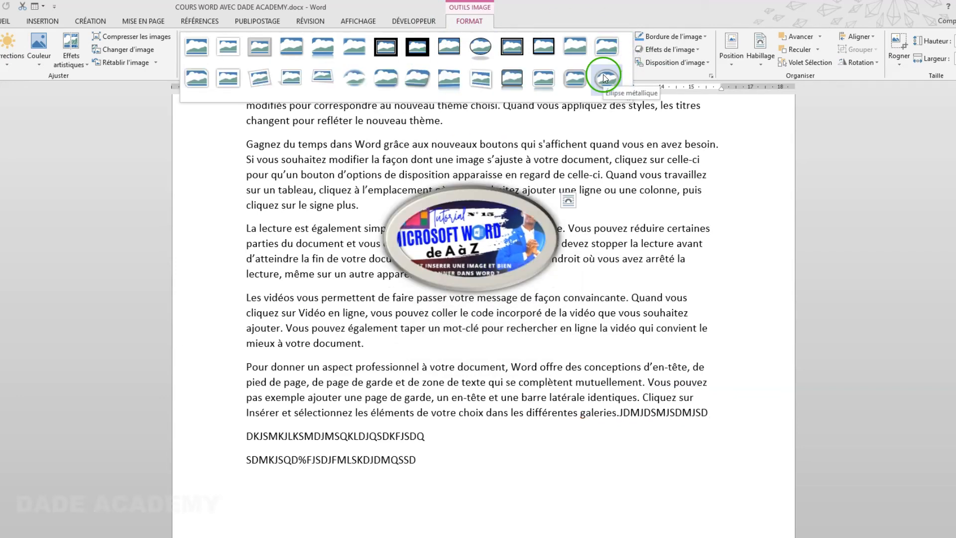
pyautogui.click(441, 77)
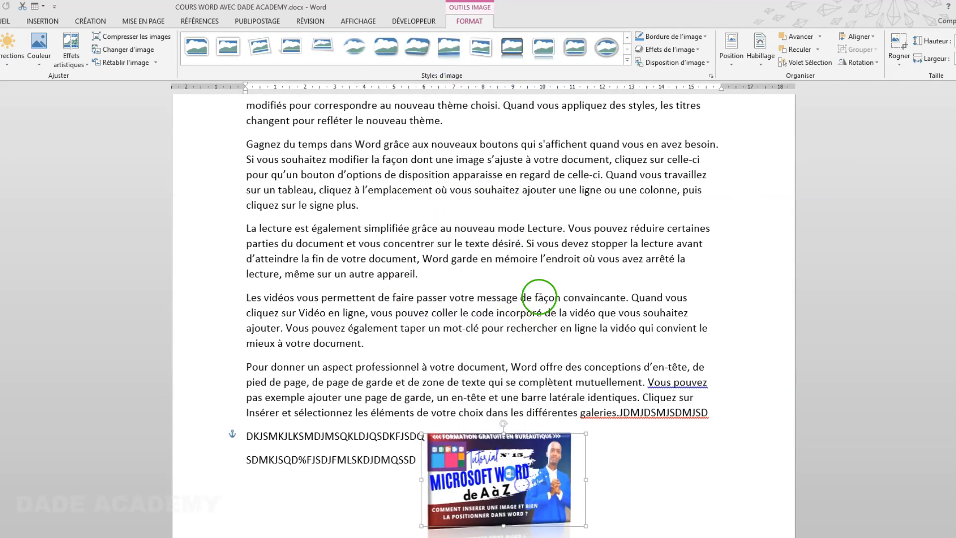
# Step: Place the image beside the last line of text and make it move with the text using Déplacer avec le texte
pyautogui.scroll(-2, 539, 297)
pyautogui.moveTo(526, 380); pyautogui.dragTo(532, 411)
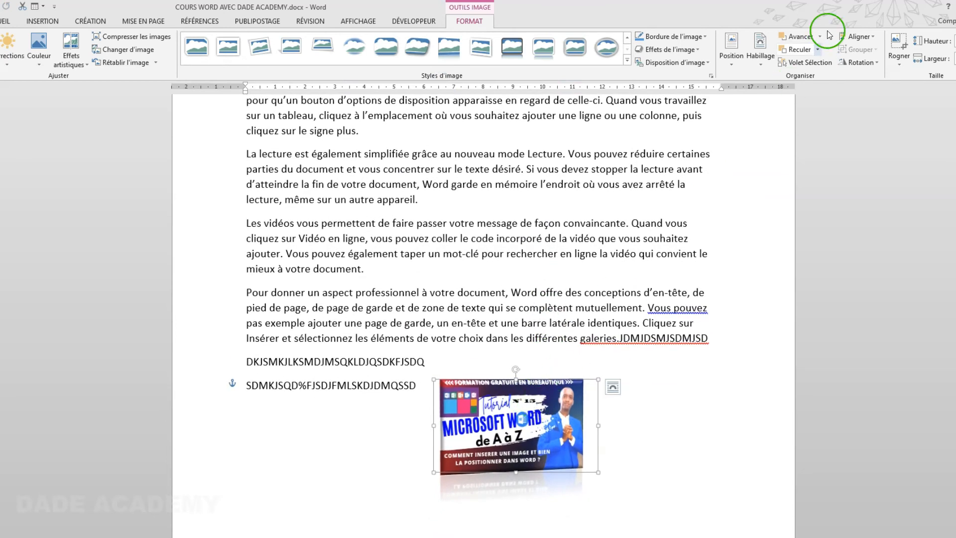
pyautogui.click(761, 63)
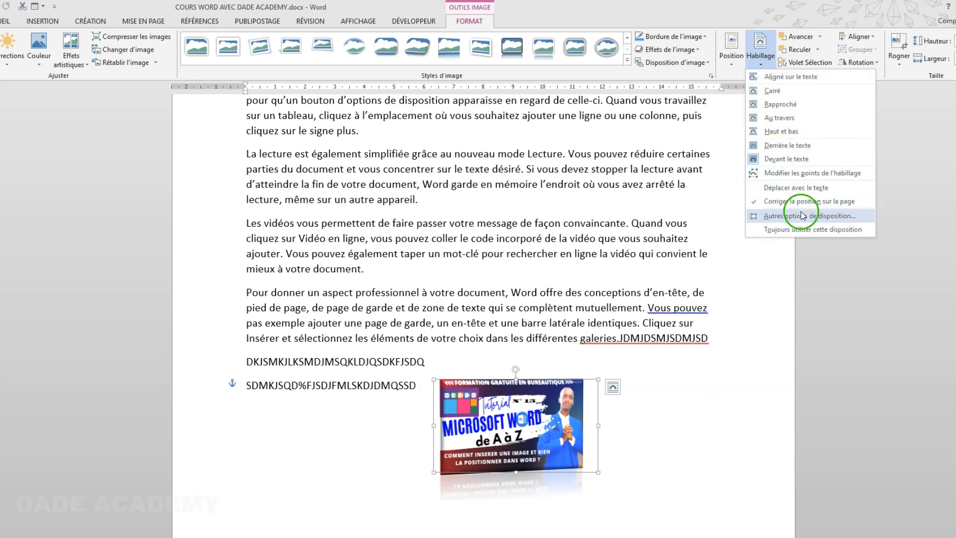
pyautogui.click(790, 110)
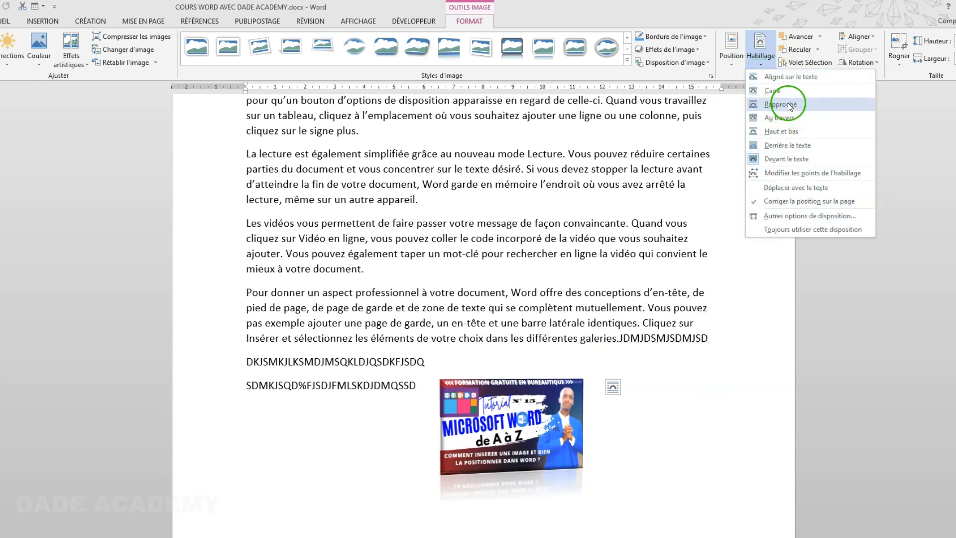
pyautogui.click(563, 388)
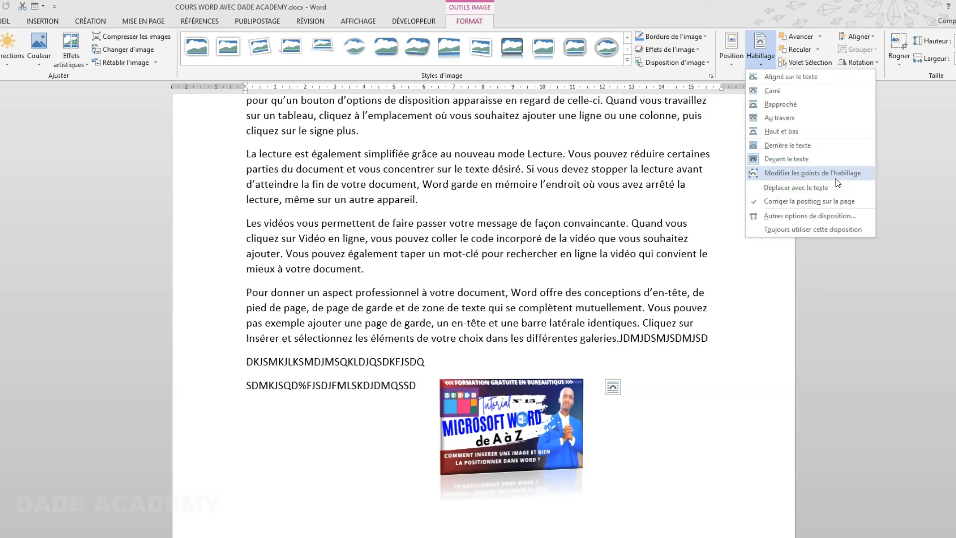
pyautogui.click(824, 192)
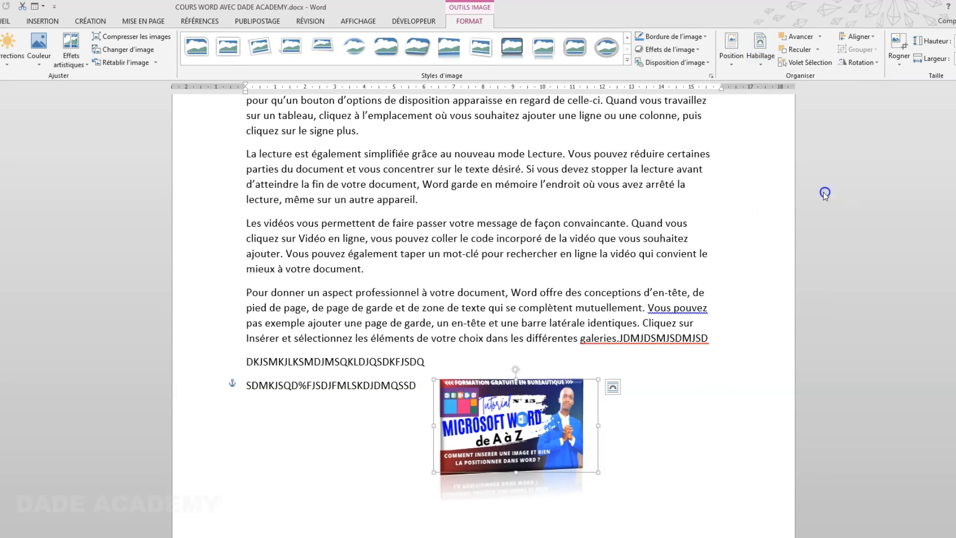
# Step: Move the image up over the "La lecture" and "Les vidéos" paragraphs, wrap the text with Rapproché, and shift it slightly left
pyautogui.moveTo(565, 426); pyautogui.dragTo(565, 219)
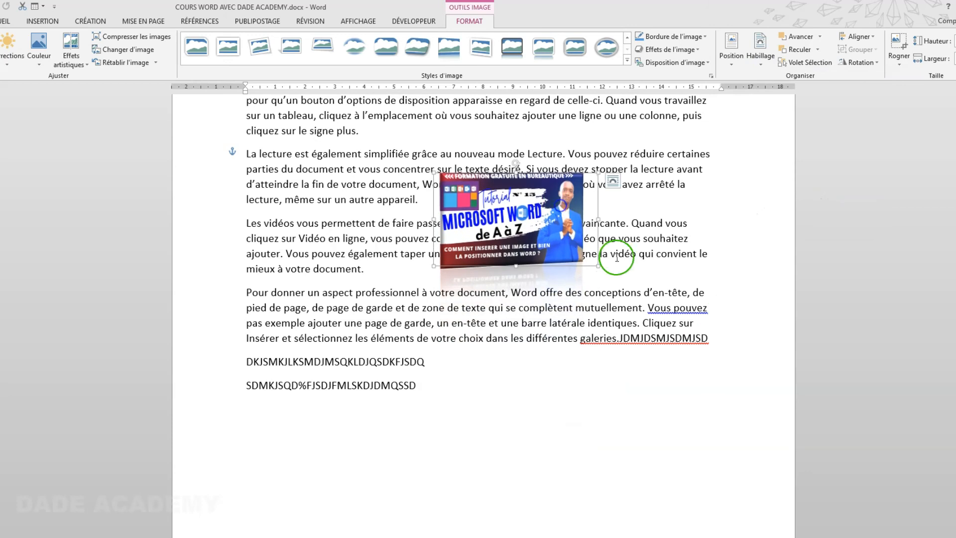
pyautogui.click(756, 58)
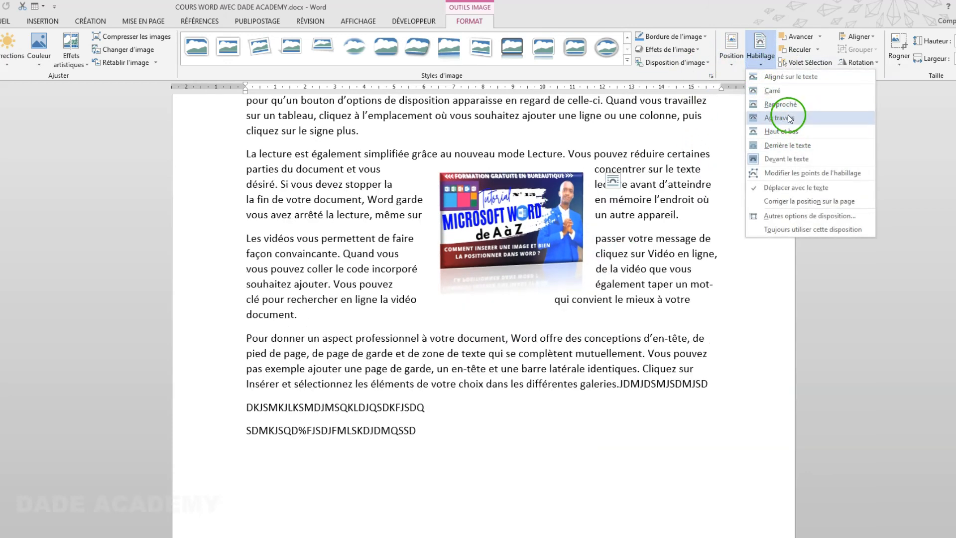
pyautogui.click(780, 105)
pyautogui.moveTo(535, 223); pyautogui.dragTo(507, 219)
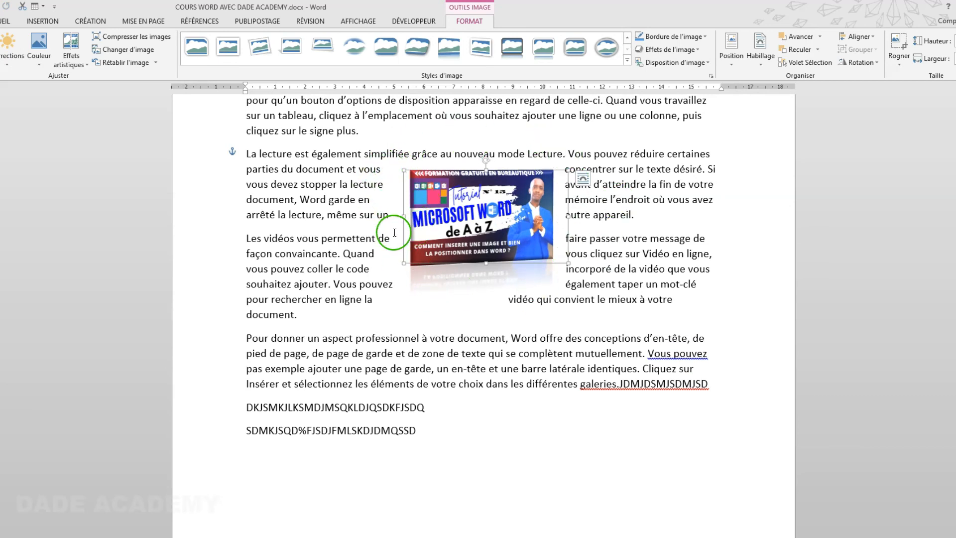
pyautogui.click(546, 463)
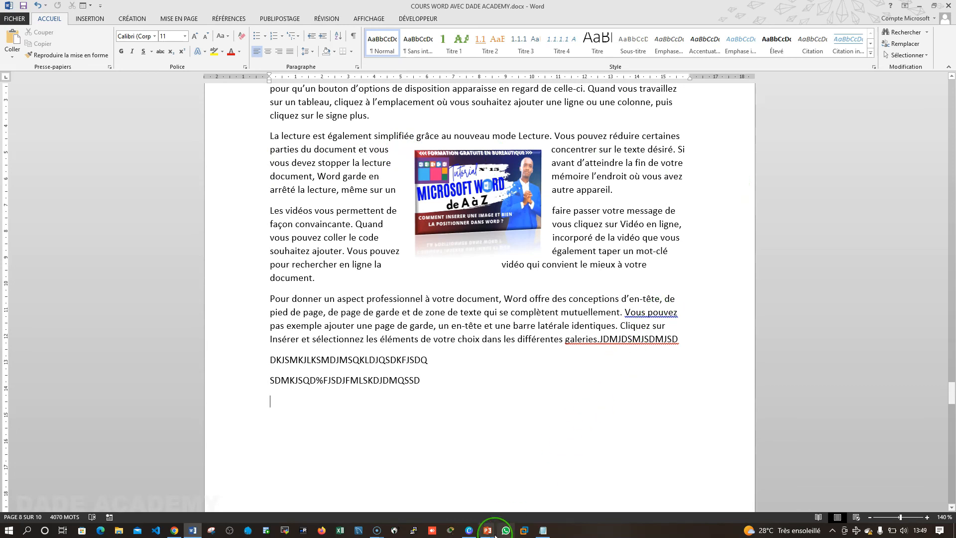
# Step: Switch to the running PowerPoint slide show and advance through the closing slide's message and social media icons
pyautogui.moveTo(491, 536)
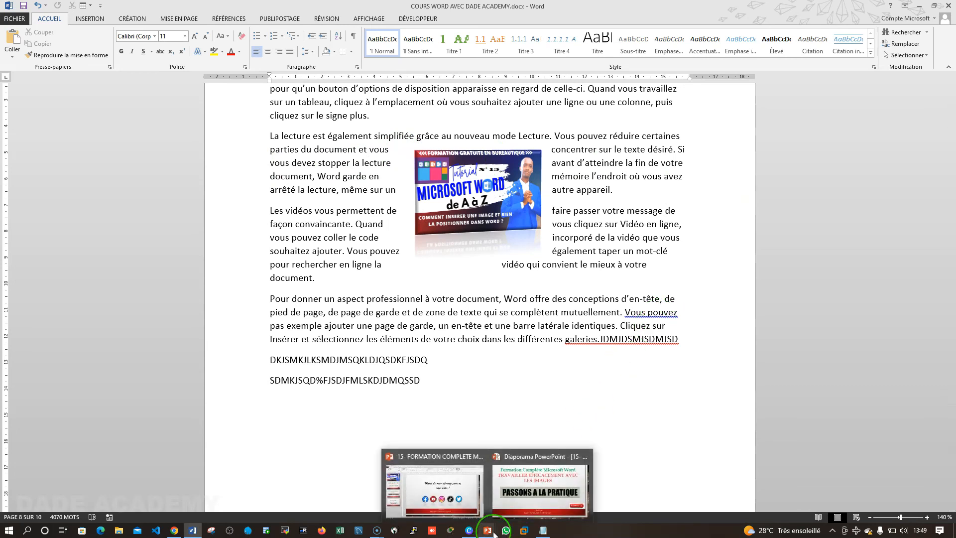
pyautogui.click(523, 498)
pyautogui.click(508, 280)
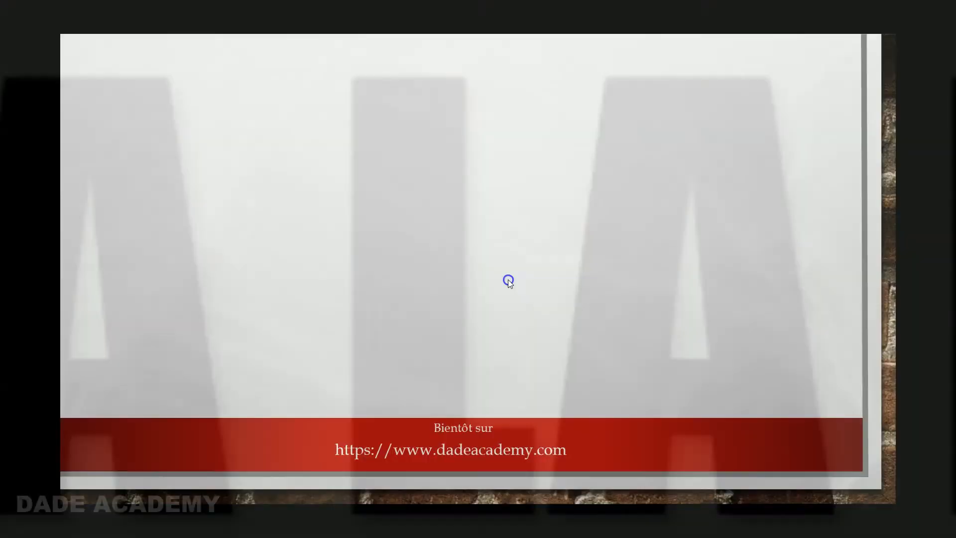
pyautogui.click(508, 281)
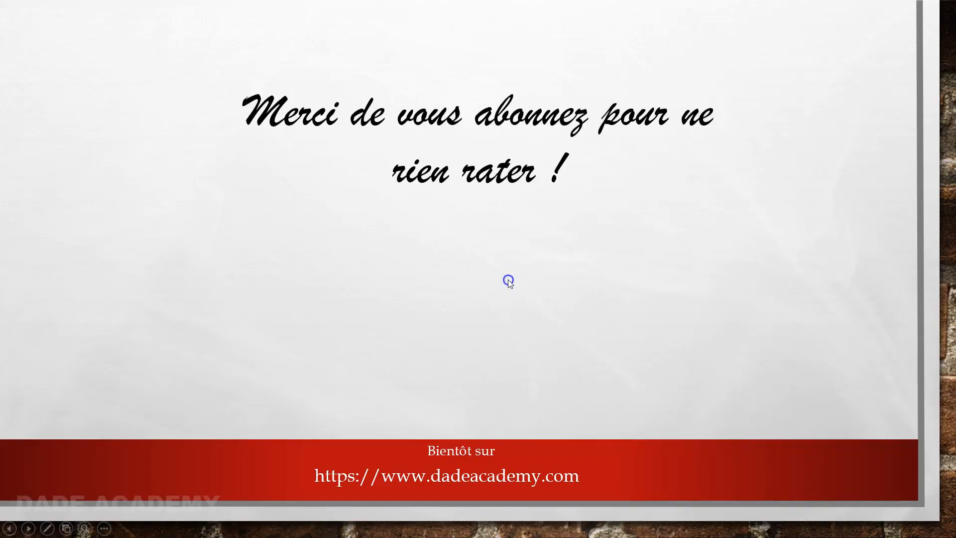
pyautogui.click(509, 281)
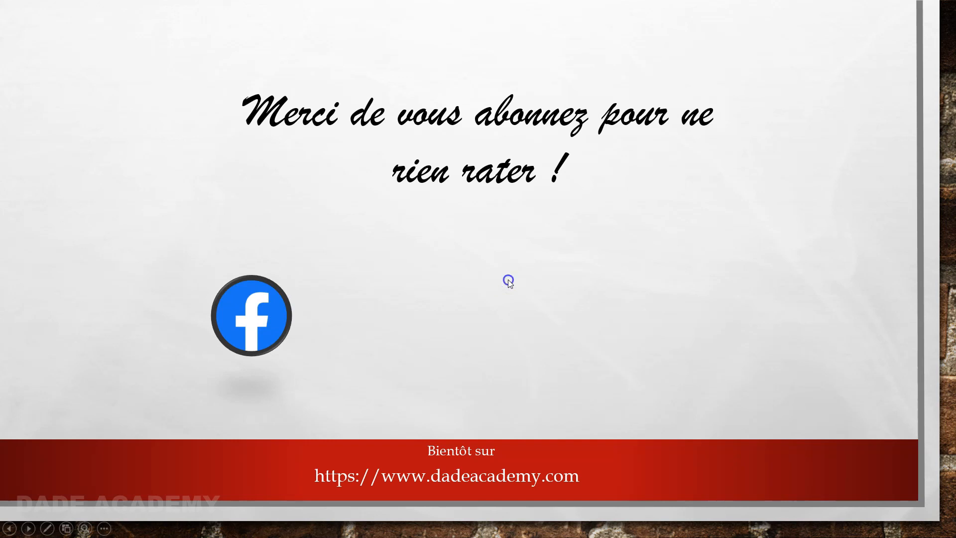
pyautogui.click(508, 280)
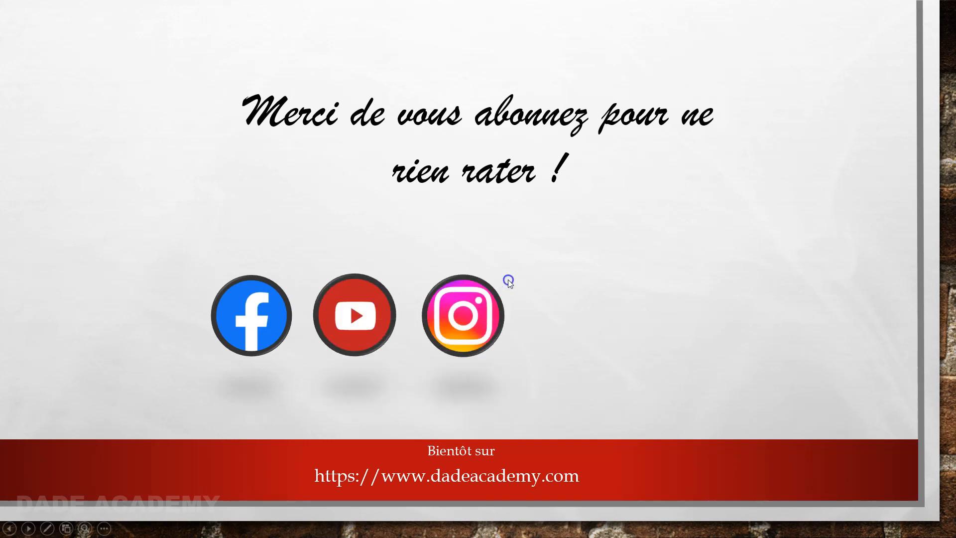
pyautogui.click(508, 281)
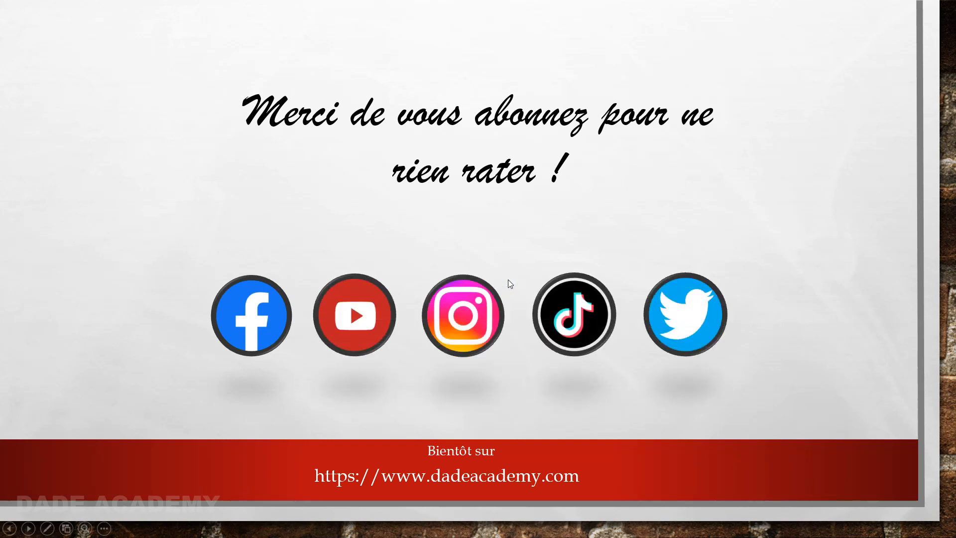